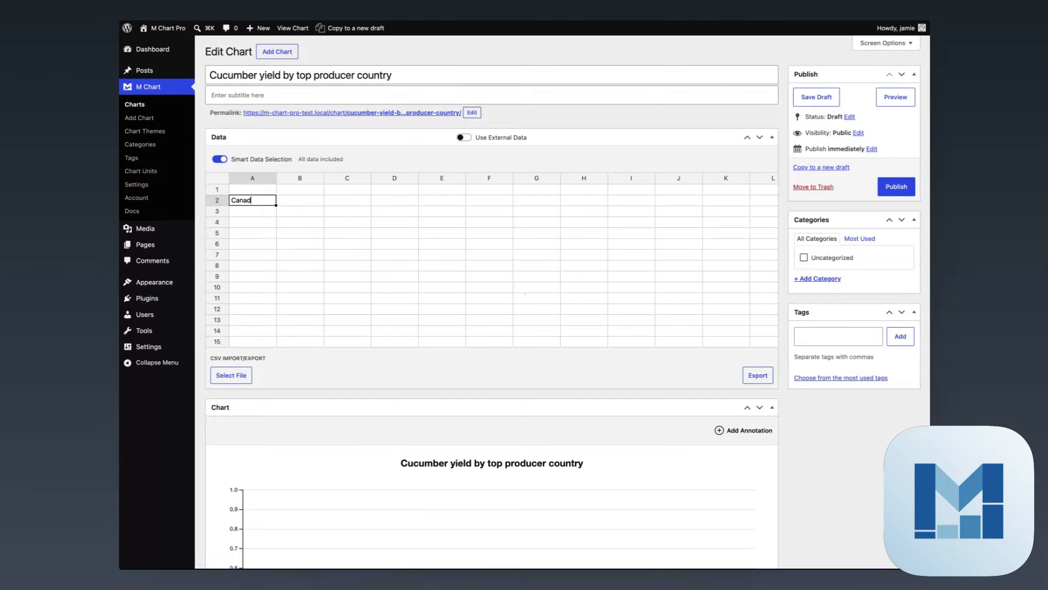
Add United States as the second country in column A, directly below Canada
{"action": "key", "text": "Return"}
{"action": "type", "text": "United States"}
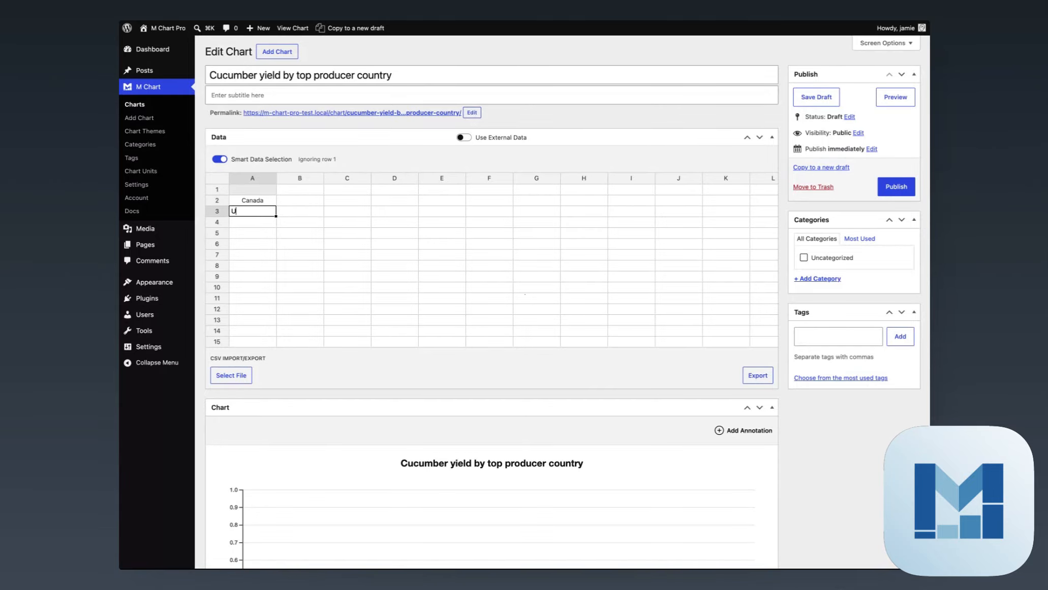
{"action": "key", "text": "Tab"}
Enter the year headings 2010, 2011 and 2012 in cells B1 to D1
{"action": "key", "text": "Up"}
{"action": "key", "text": "Up"}
{"action": "type", "text": "2010"}
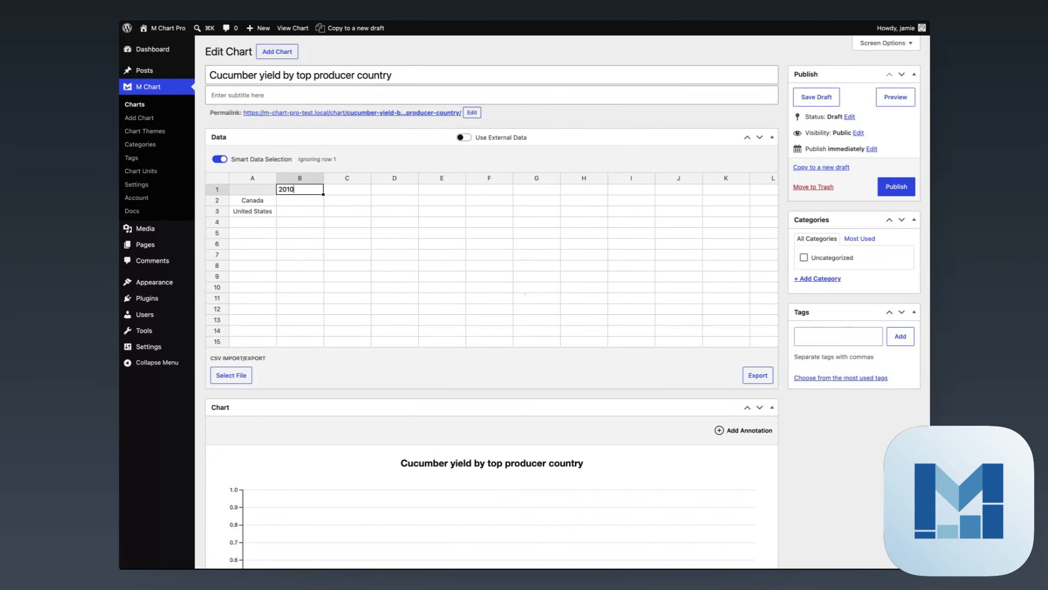
{"action": "key", "text": "Tab"}
{"action": "type", "text": "2011"}
{"action": "key", "text": "Tab"}
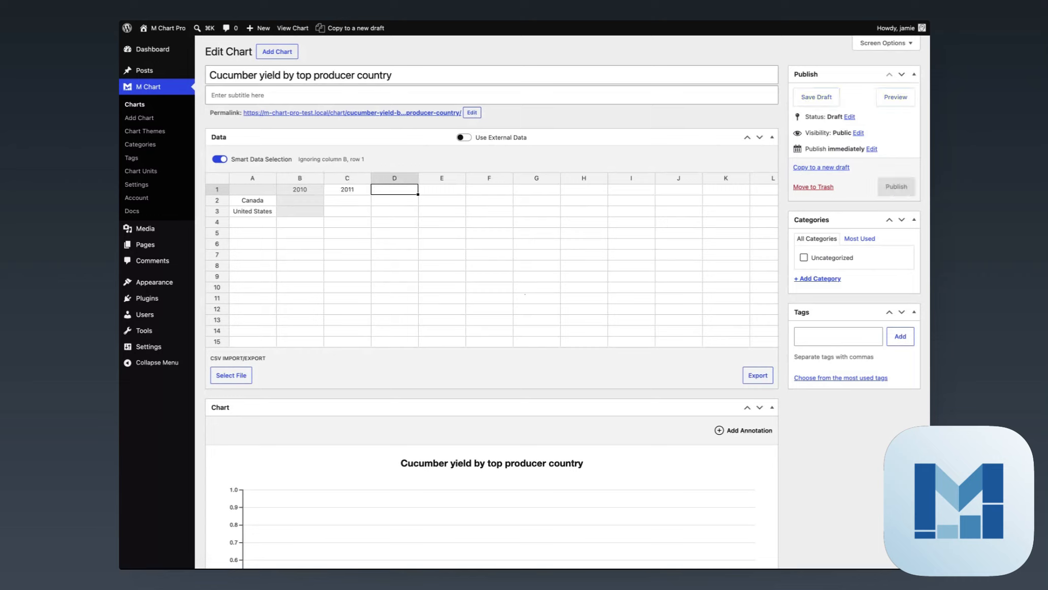
{"action": "type", "text": "2012"}
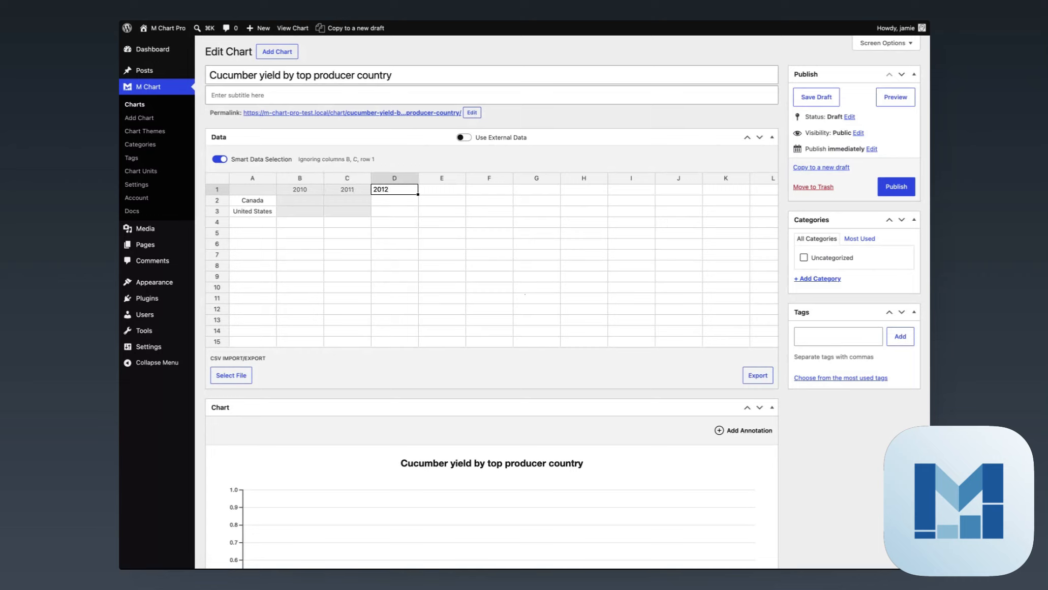
{"action": "key", "text": "Return"}
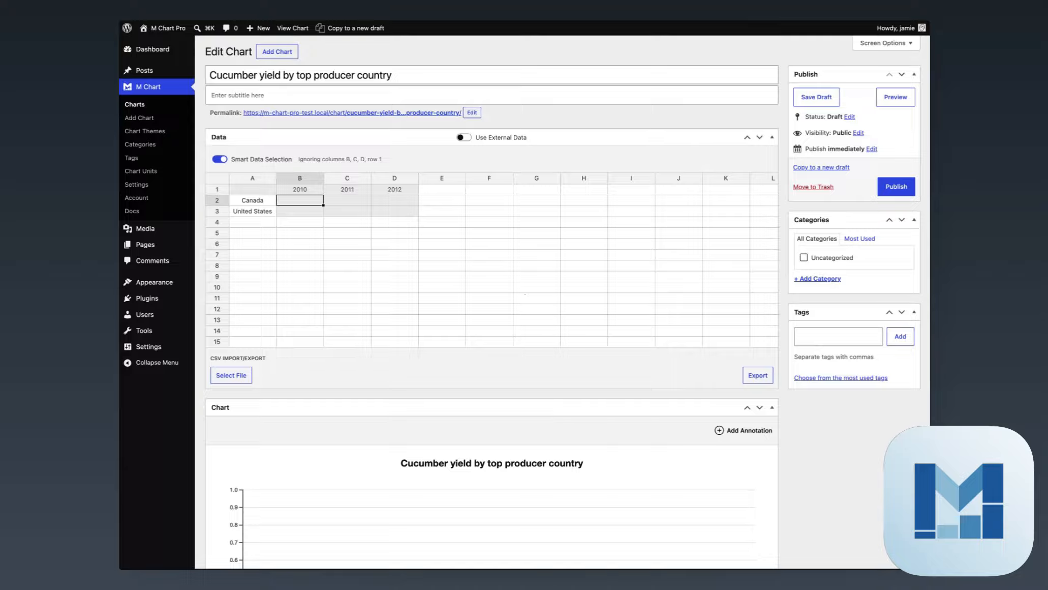
Enter Canada's yields as 5 for 2010, 7 for 2011 and 3 for 2012
{"action": "type", "text": "5"}
{"action": "key", "text": "Tab"}
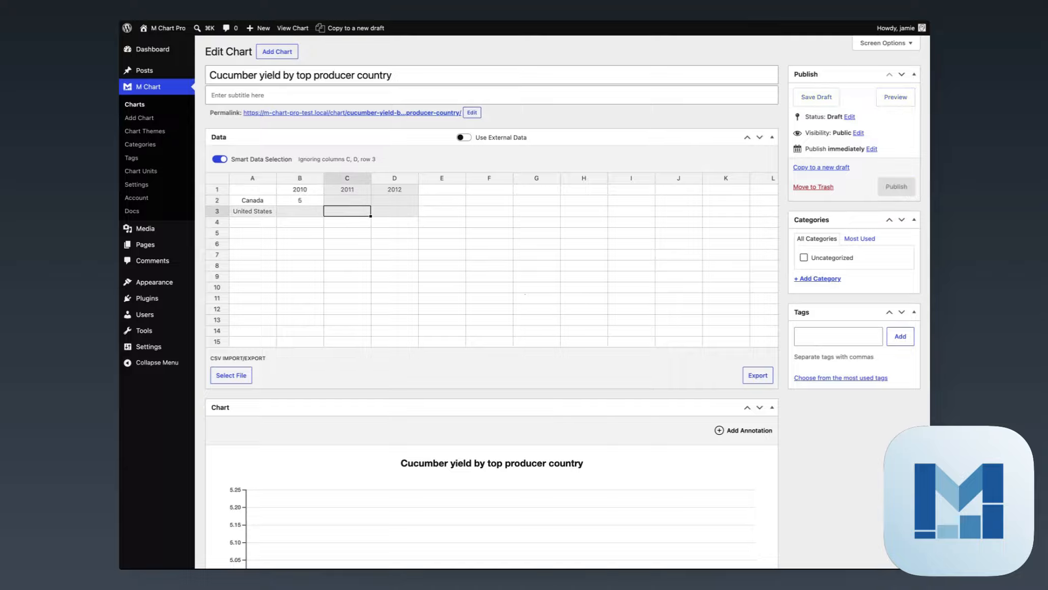
{"action": "type", "text": "7"}
{"action": "key", "text": "Tab"}
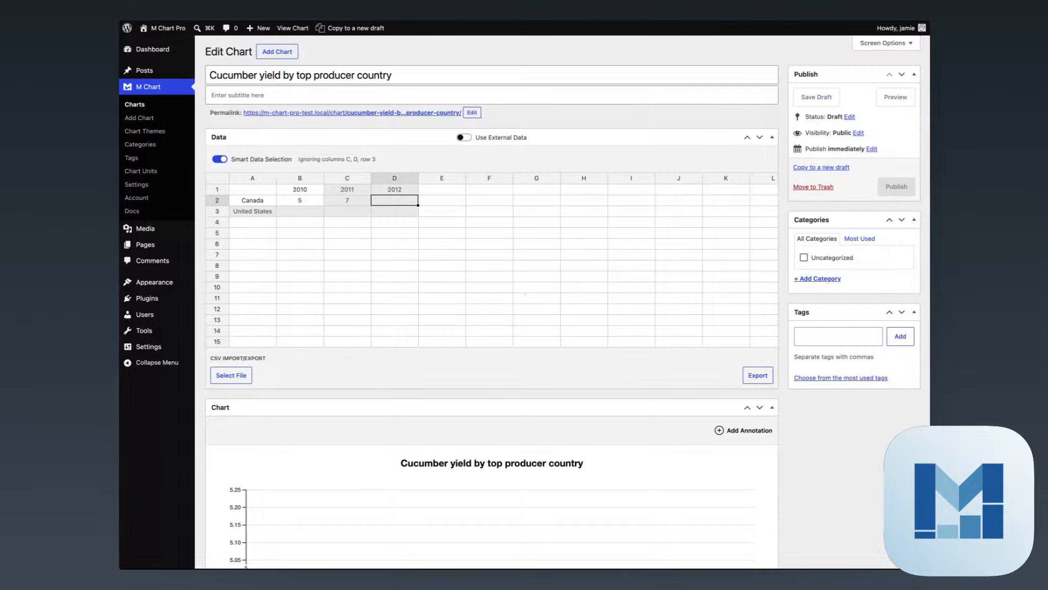
{"action": "type", "text": "3"}
{"action": "key", "text": "Tab"}
Fill in the United States yields as 8 for 2010, 7 for 2011 and 4 for 2012
{"action": "key", "text": "Left"}
{"action": "key", "text": "Left"}
{"action": "key", "text": "Left"}
{"action": "key", "text": "Down"}
{"action": "type", "text": "8"}
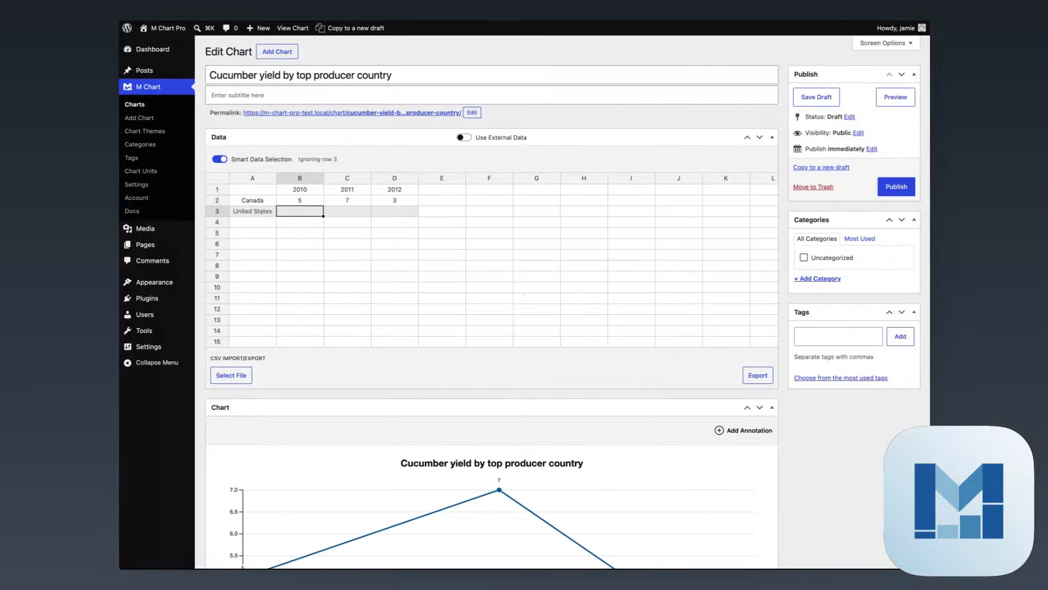
{"action": "key", "text": "Tab"}
{"action": "type", "text": "7"}
{"action": "key", "text": "Tab"}
{"action": "type", "text": "4"}
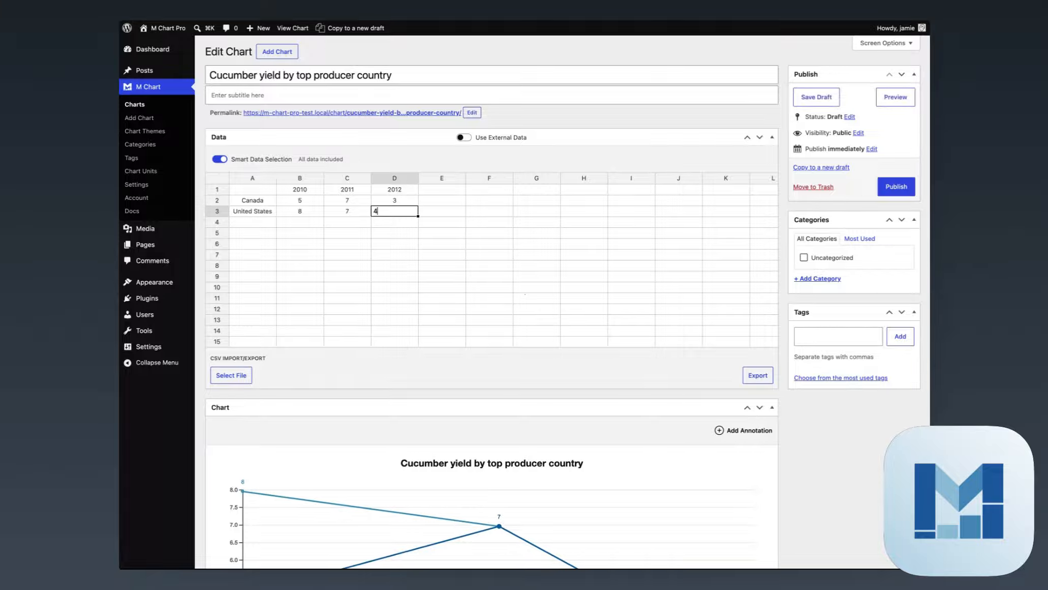
{"action": "key", "text": "Tab"}
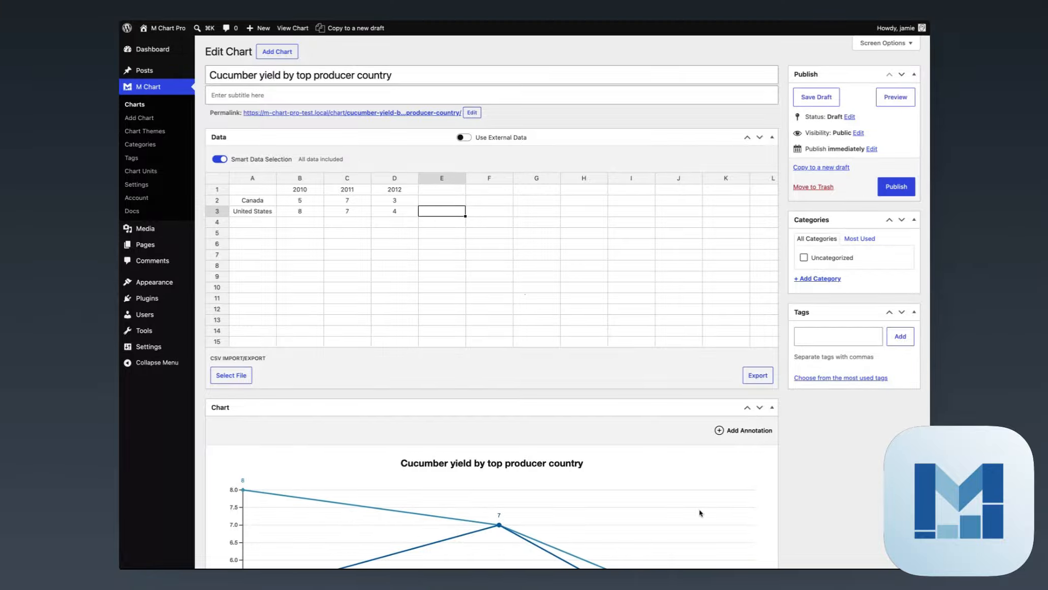
{"action": "scroll", "coordinate": [405, 355], "scroll_direction": "down", "scroll_amount": 7}
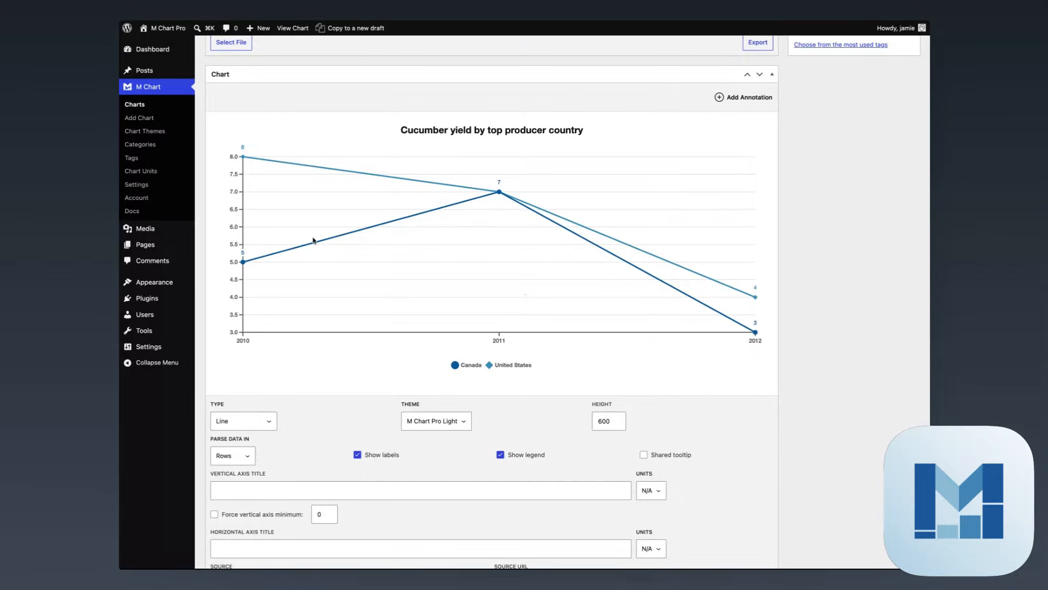
{"action": "mouse_move", "coordinate": [496, 197]}
{"action": "scroll", "coordinate": [421, 337], "scroll_direction": "up", "scroll_amount": 7}
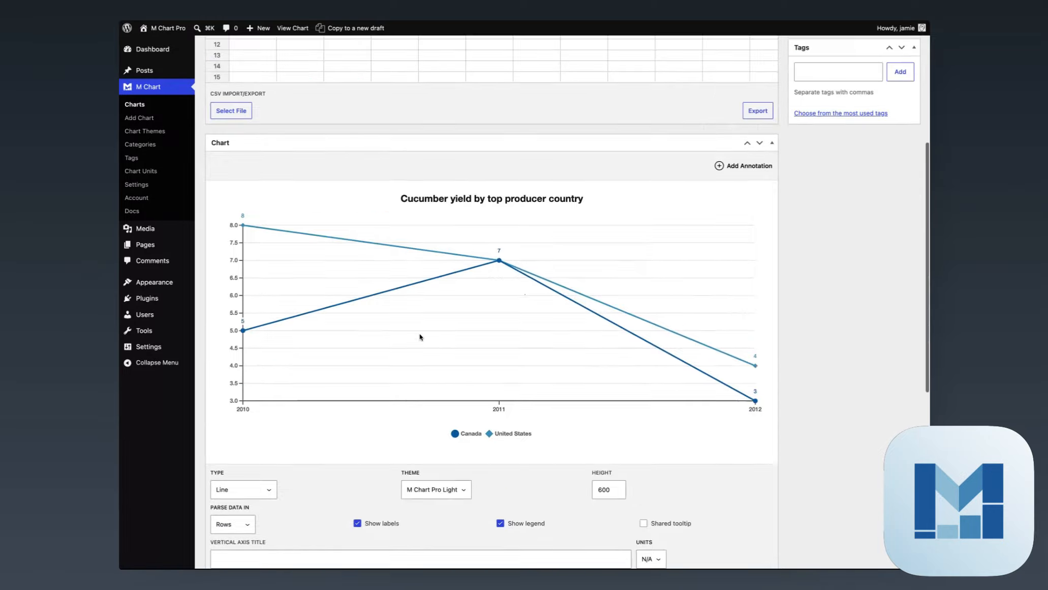
{"action": "mouse_move", "coordinate": [207, 351]}
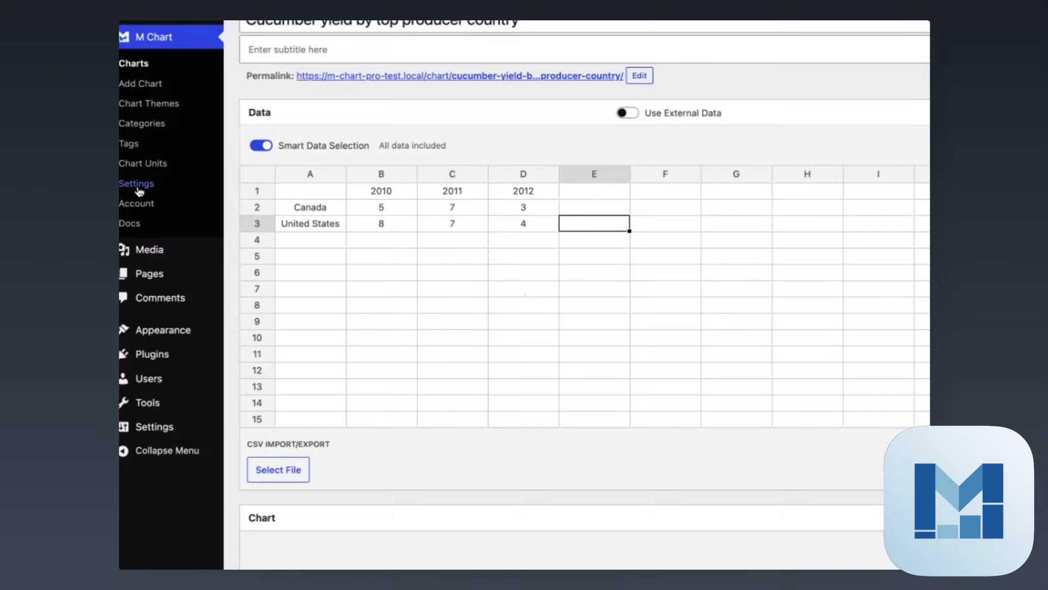
Open the M Chart settings and examine the External Data options for the default cache period and the Google service account
{"action": "left_click", "coordinate": [137, 184]}
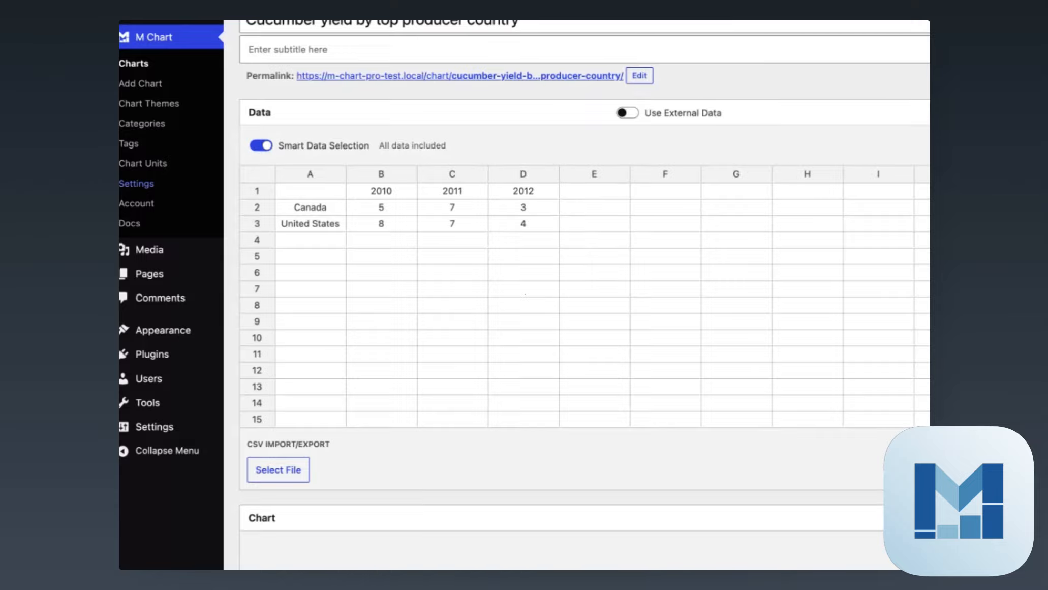
{"action": "scroll", "coordinate": [602, 233], "scroll_direction": "down", "scroll_amount": 5}
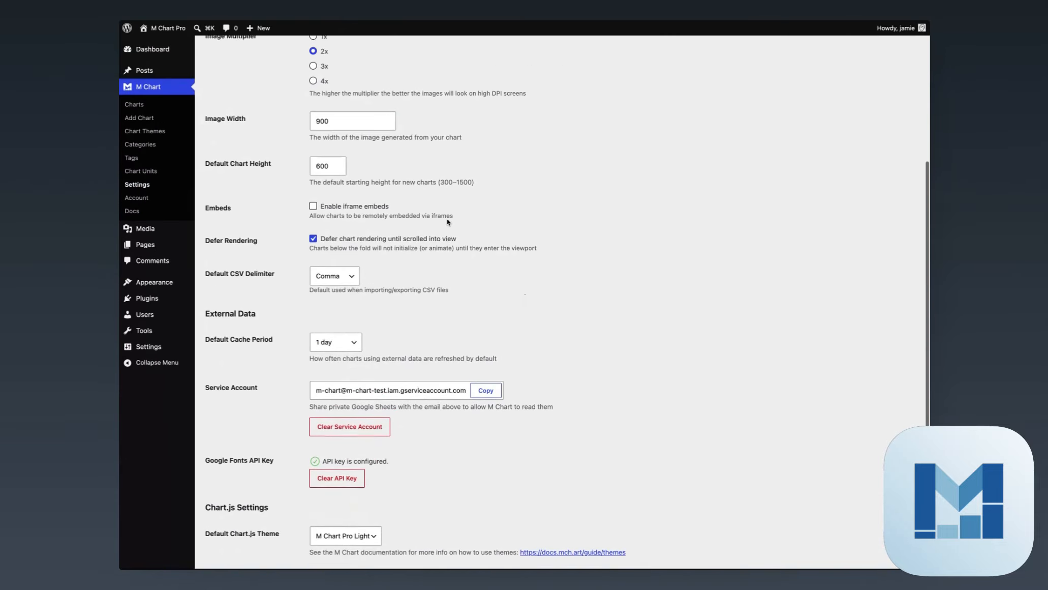
{"action": "scroll", "coordinate": [448, 220], "scroll_direction": "down", "scroll_amount": 1}
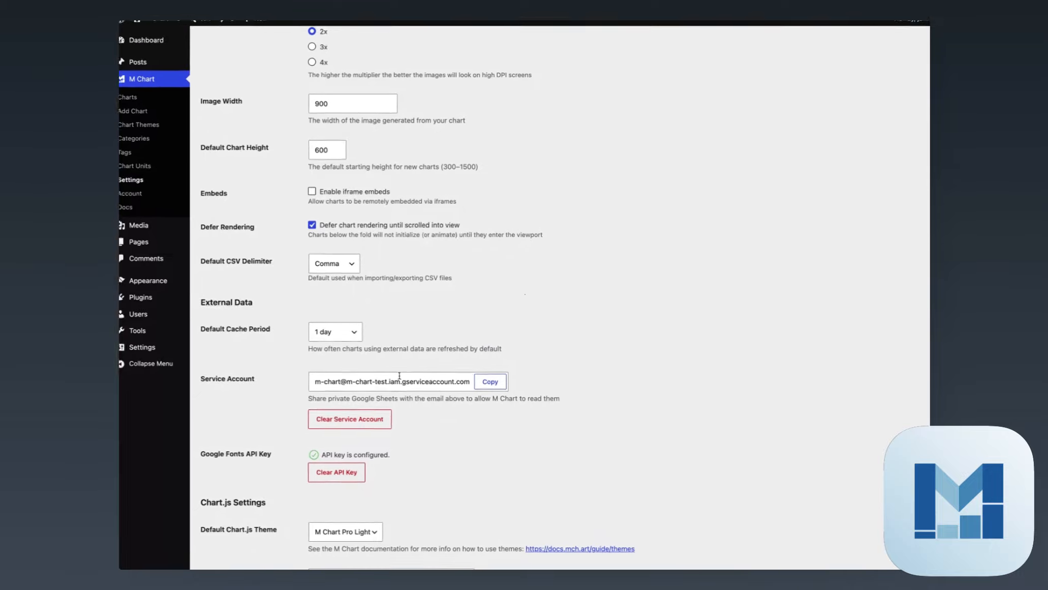
{"action": "left_click", "coordinate": [350, 333]}
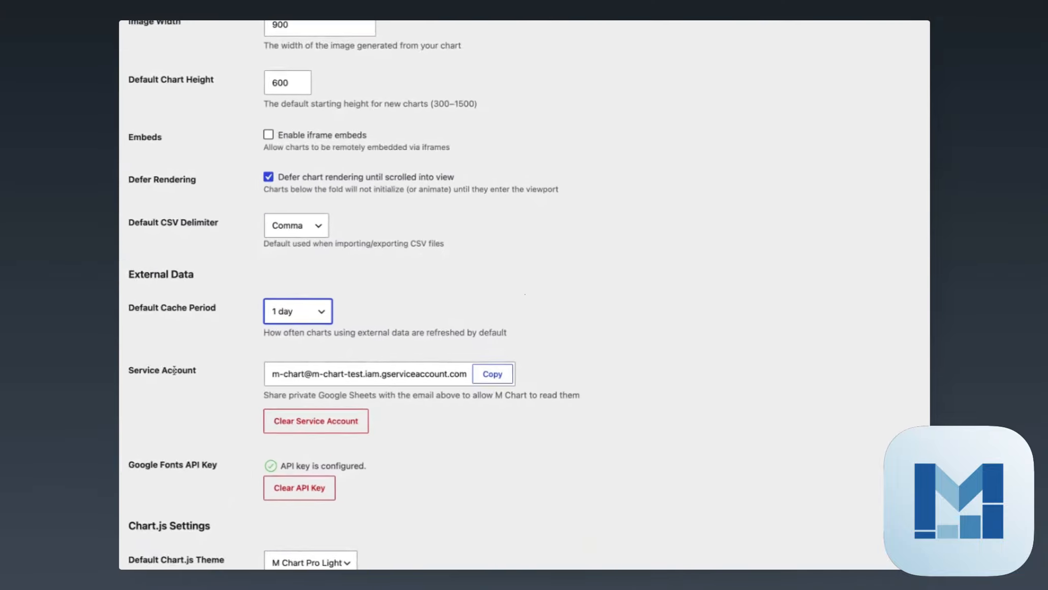
{"action": "triple_click", "coordinate": [462, 395]}
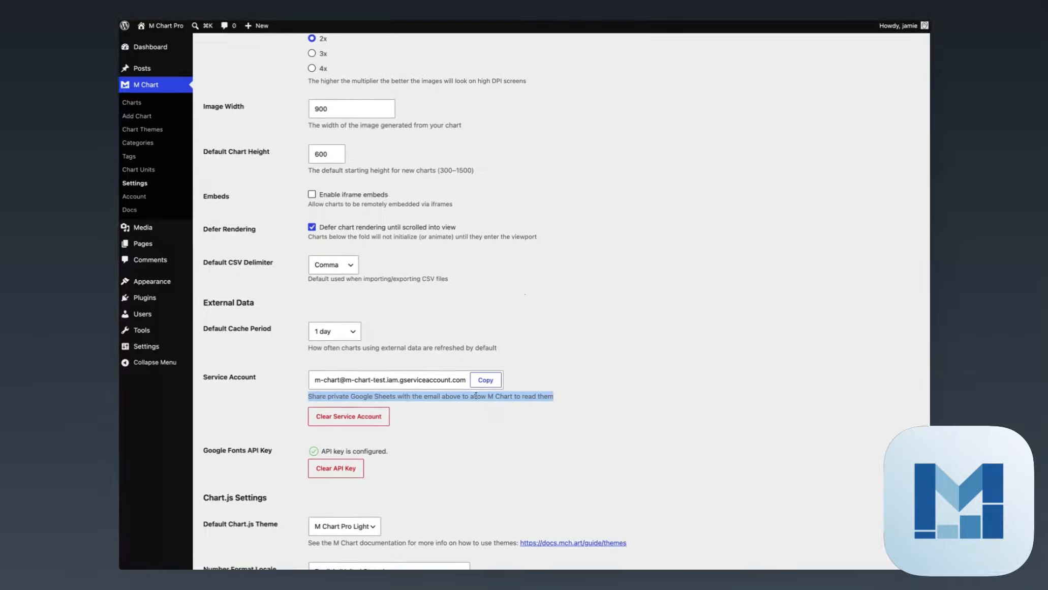
{"action": "left_click_drag", "start_coordinate": [515, 395], "coordinate": [271, 394]}
{"action": "mouse_move", "coordinate": [336, 396]}
{"action": "left_mouse_down"}
{"action": "mouse_move", "coordinate": [527, 397]}
{"action": "mouse_move", "coordinate": [342, 397]}
{"action": "left_mouse_up"}
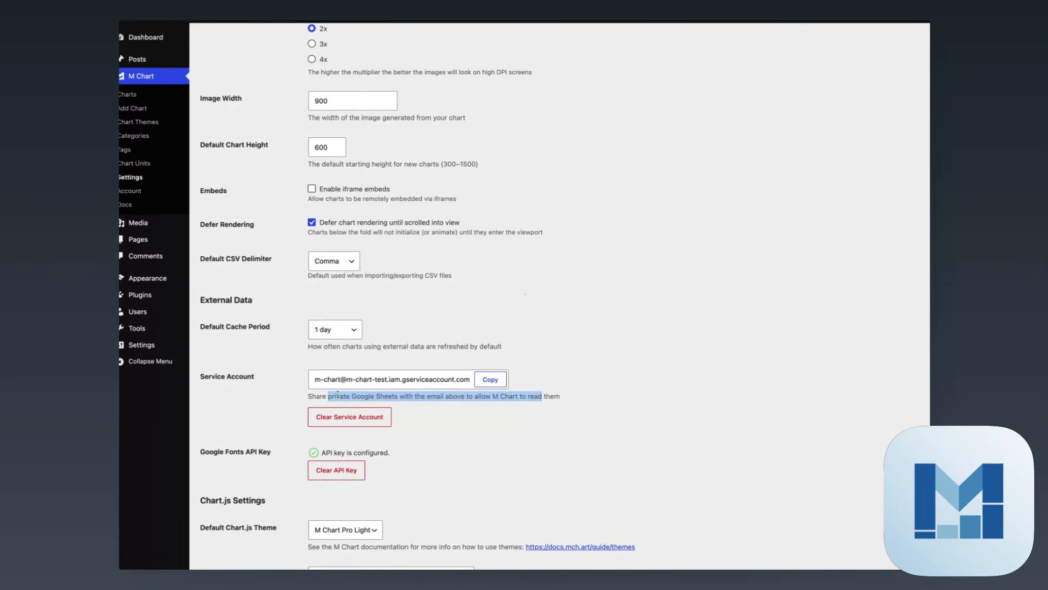
{"action": "double_click", "coordinate": [354, 396]}
{"action": "left_click", "coordinate": [459, 415]}
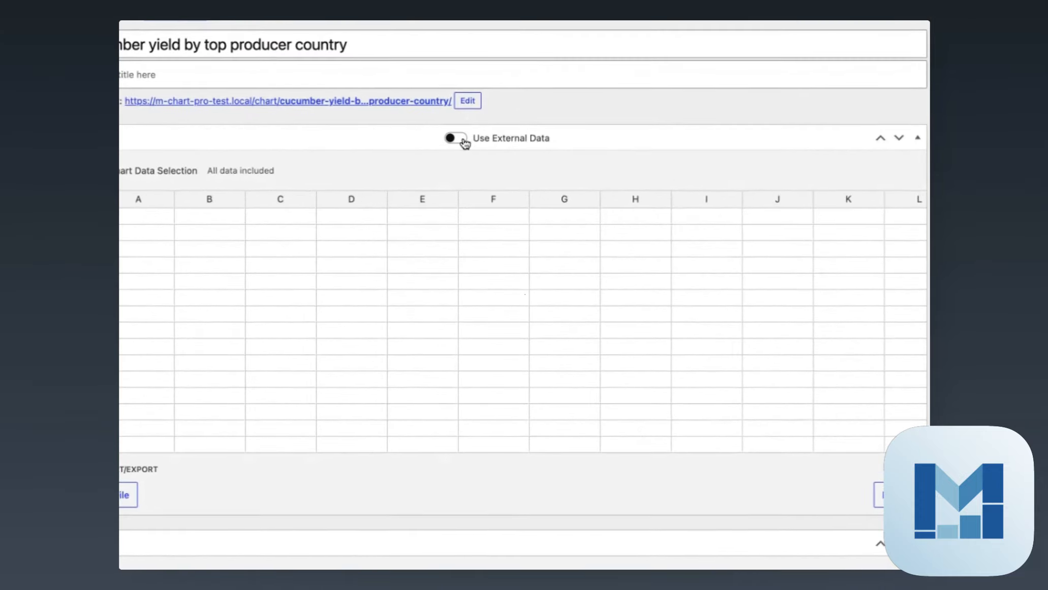
Enable external data for the cucumber yield chart and link the Google Sheets spreadsheet by pasting its URL
{"action": "left_click", "coordinate": [463, 141]}
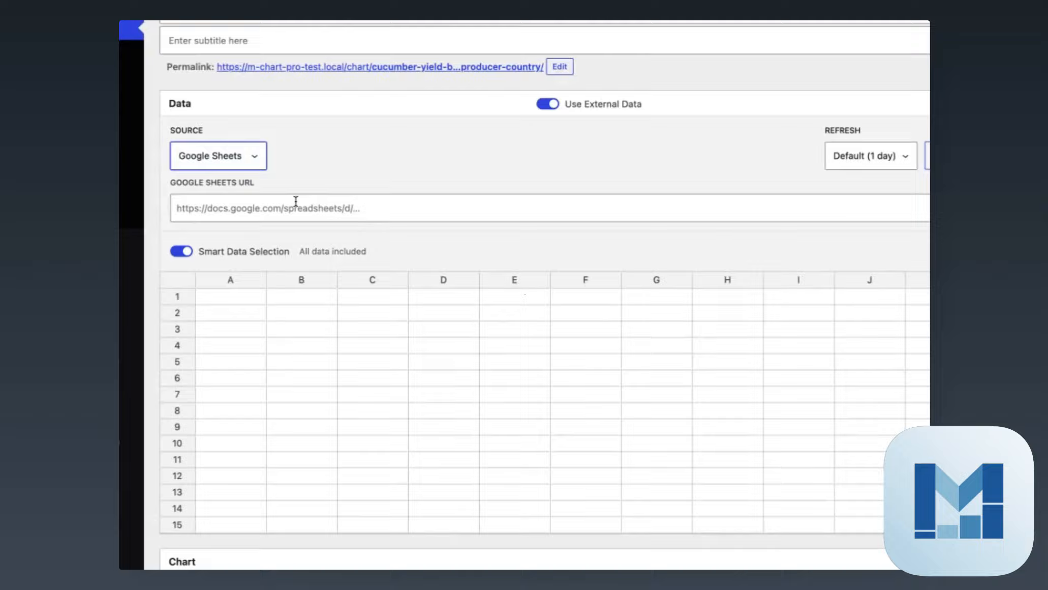
{"action": "left_click", "coordinate": [296, 201]}
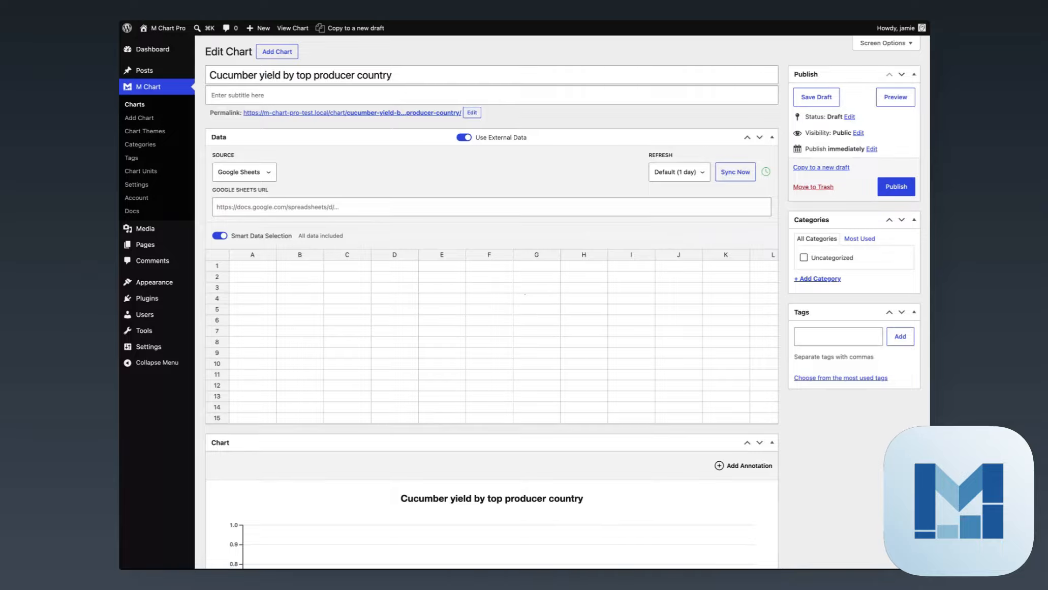
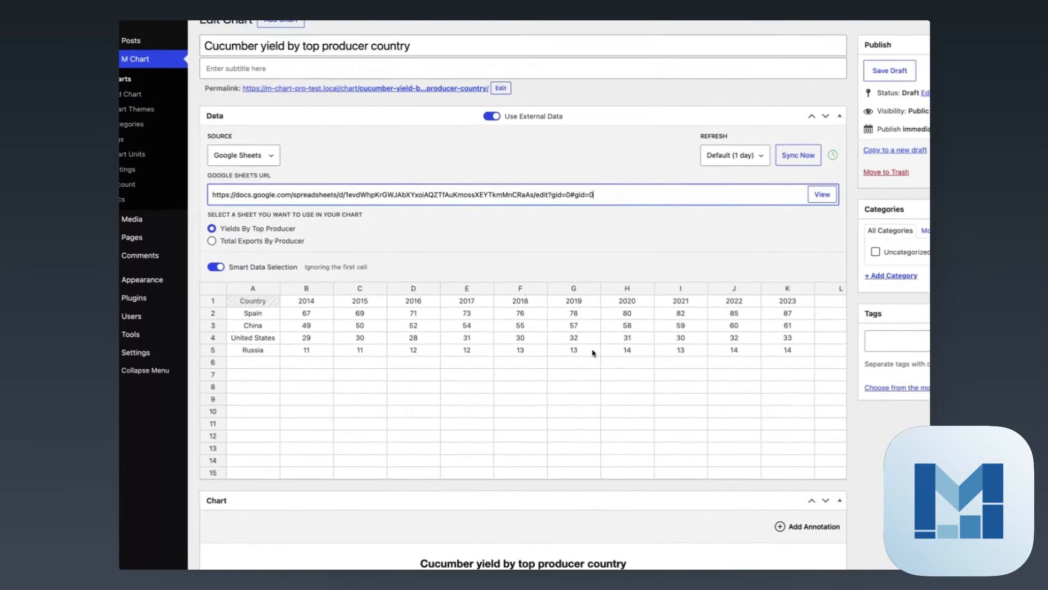
Examine the imported yields per country and year in the chart's data table
{"action": "left_click_drag", "start_coordinate": [789, 351], "coordinate": [255, 303]}
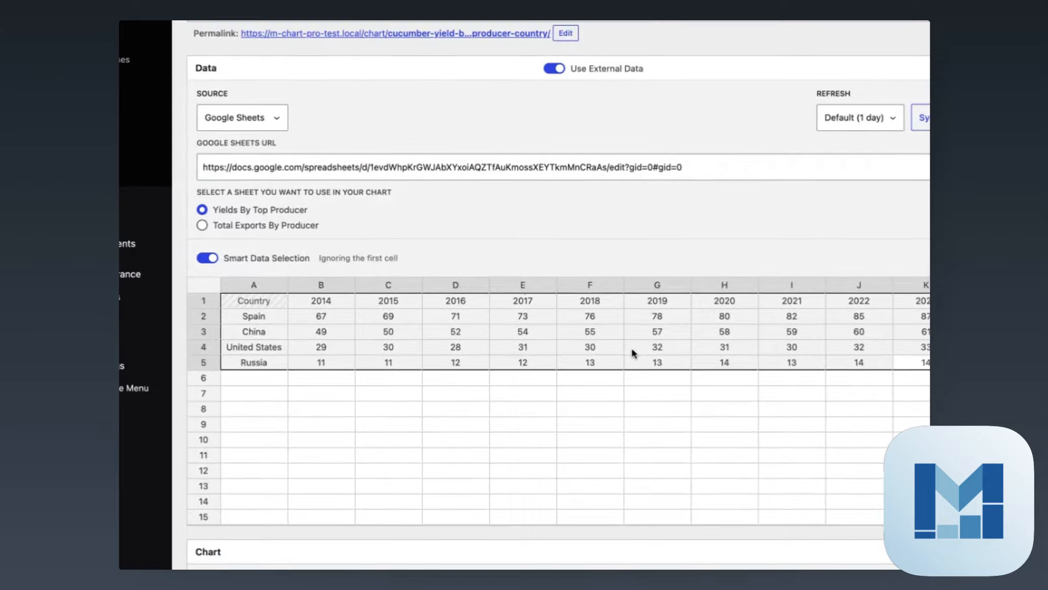
{"action": "left_click", "coordinate": [412, 314]}
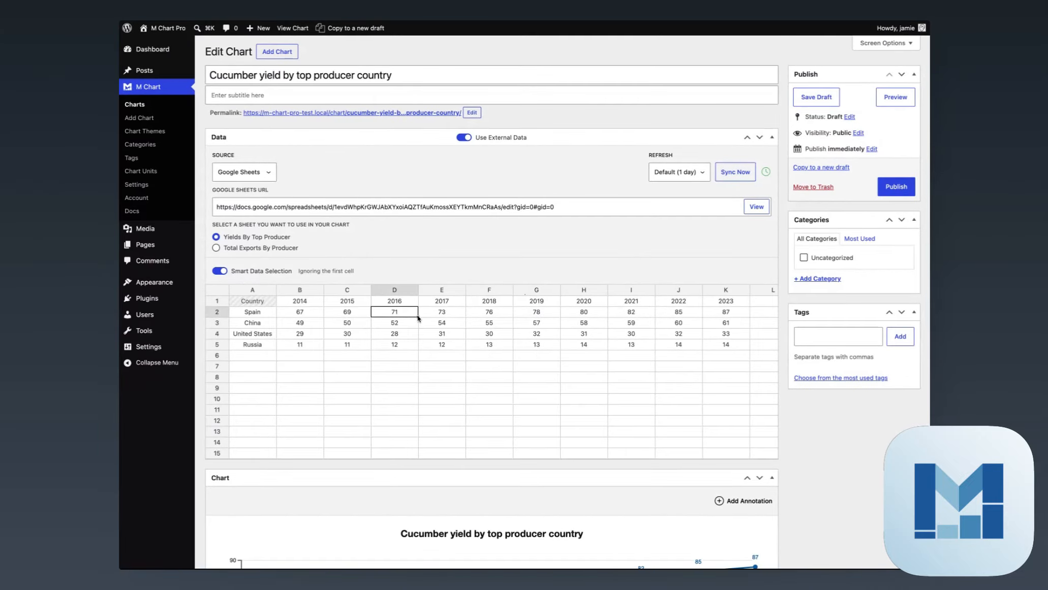
{"action": "left_click", "coordinate": [440, 317]}
{"action": "left_click", "coordinate": [487, 326]}
{"action": "left_click", "coordinate": [497, 338]}
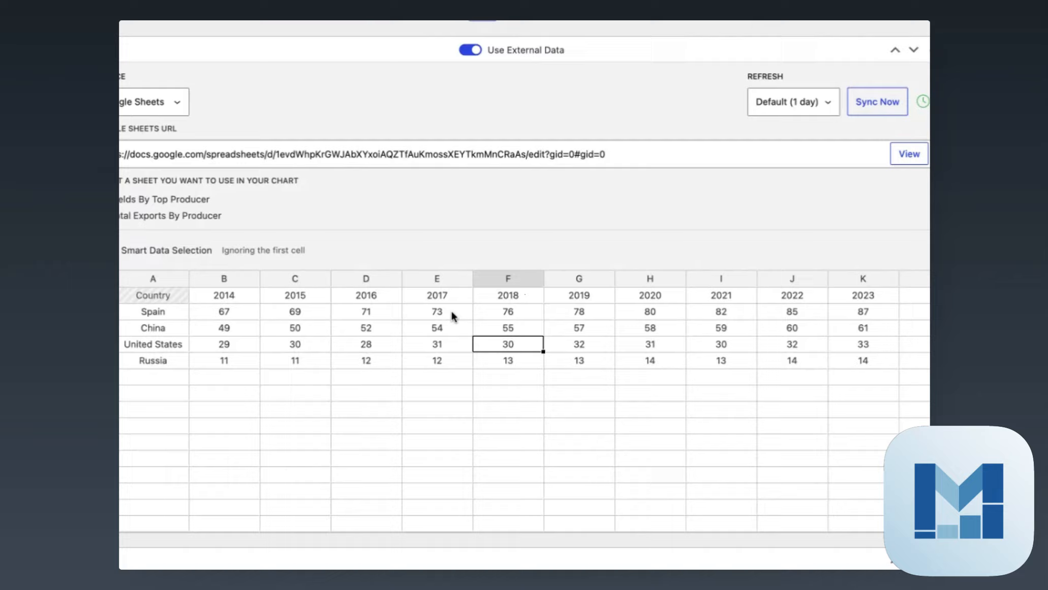
{"action": "left_click", "coordinate": [451, 314]}
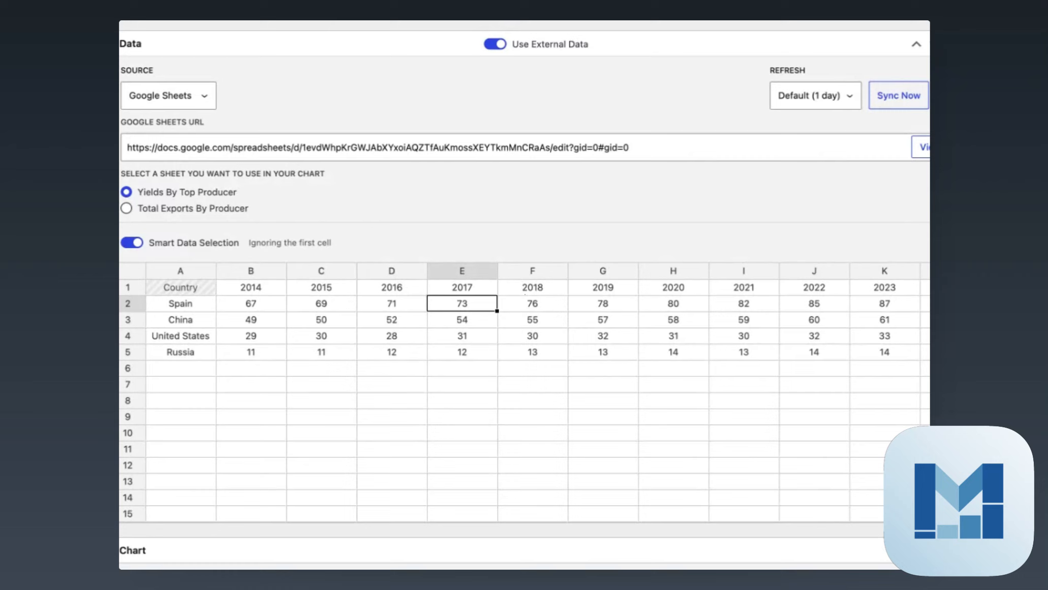
{"action": "left_click", "coordinate": [397, 333]}
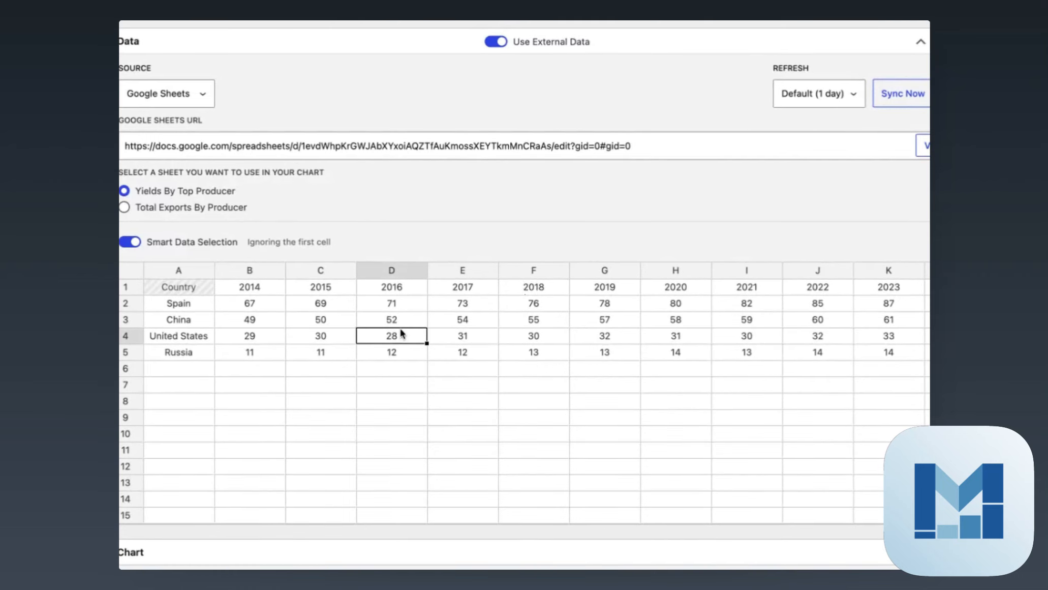
{"action": "left_click", "coordinate": [624, 325]}
{"action": "left_click_drag", "start_coordinate": [180, 290], "coordinate": [719, 347]}
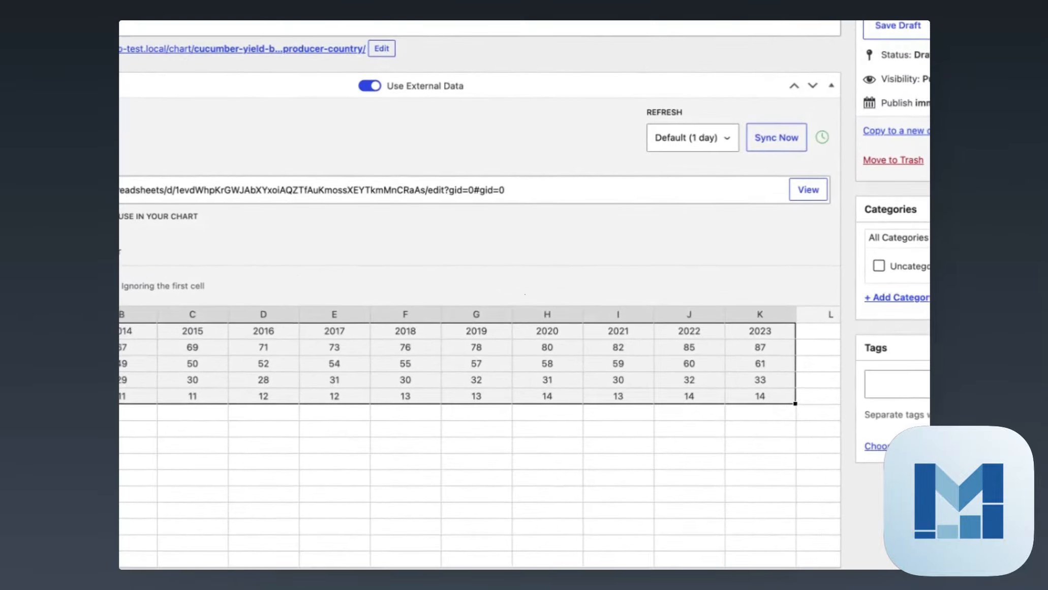
Save the cucumber yield chart with its linked spreadsheet as a draft
{"action": "scroll", "coordinate": [525, 305], "scroll_direction": "down", "scroll_amount": 8}
{"action": "scroll", "coordinate": [801, 487], "scroll_direction": "up", "scroll_amount": 10}
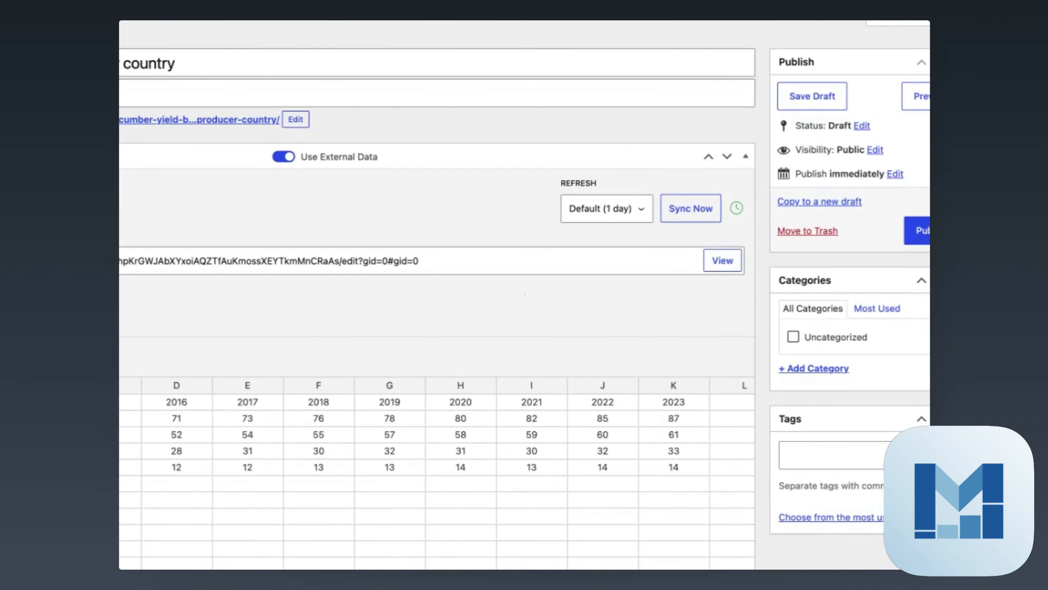
{"action": "left_click", "coordinate": [825, 101]}
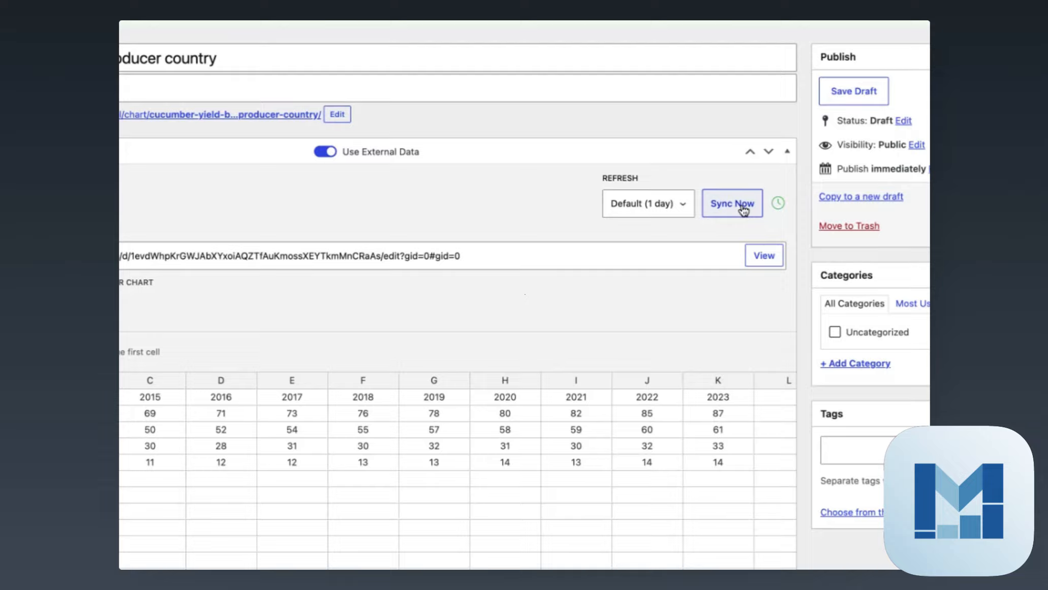
Sync the linked Google Sheets data immediately and check the table's last year columns and the line chart
{"action": "left_click", "coordinate": [743, 210]}
{"action": "scroll", "coordinate": [712, 460], "scroll_direction": "right", "scroll_amount": 3}
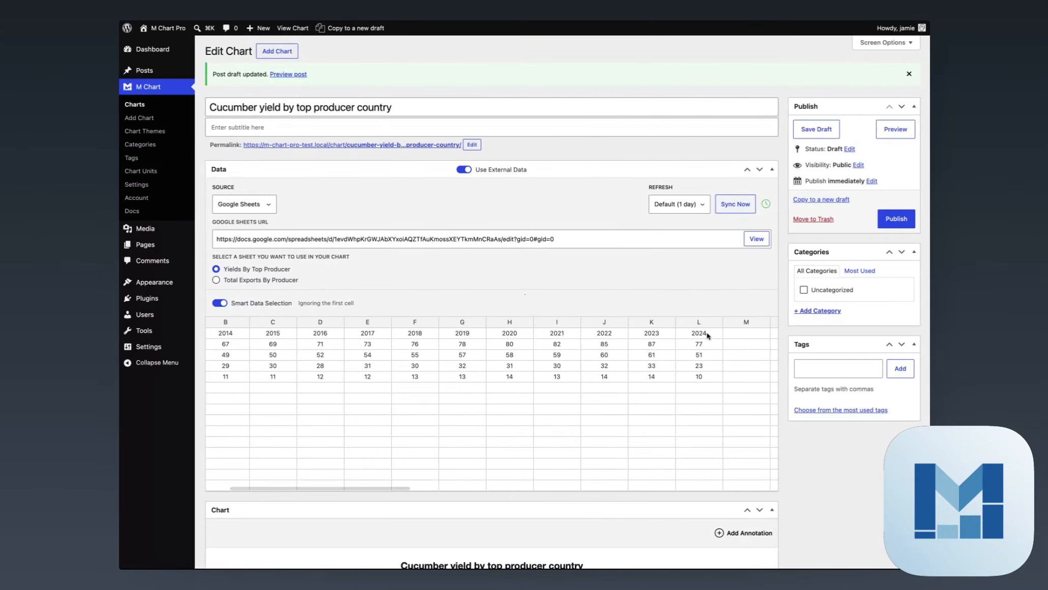
{"action": "scroll", "coordinate": [751, 428], "scroll_direction": "down", "scroll_amount": 10}
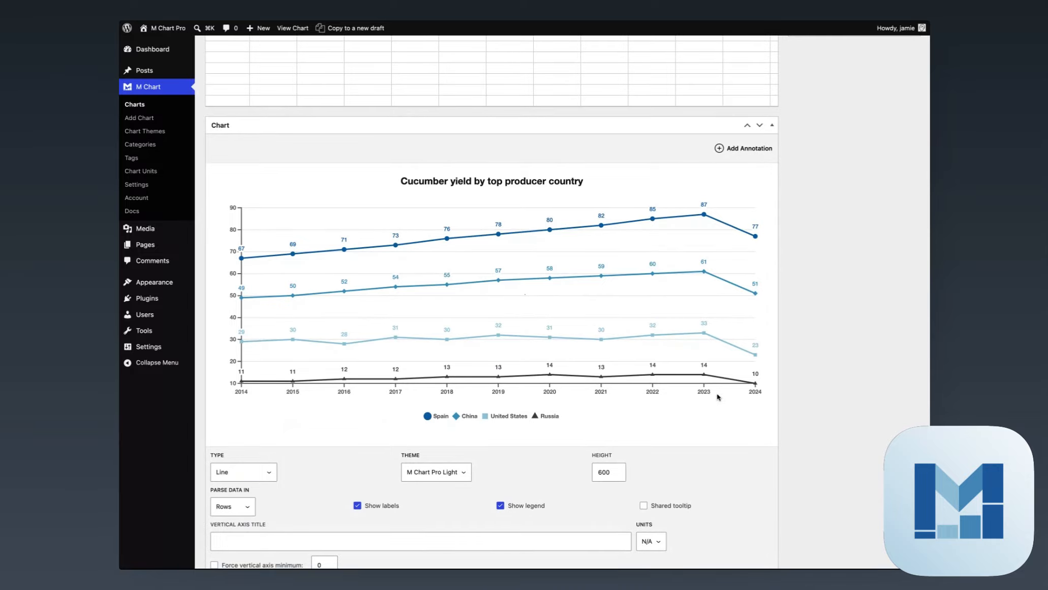
{"action": "scroll", "coordinate": [803, 247], "scroll_direction": "up", "scroll_amount": 10}
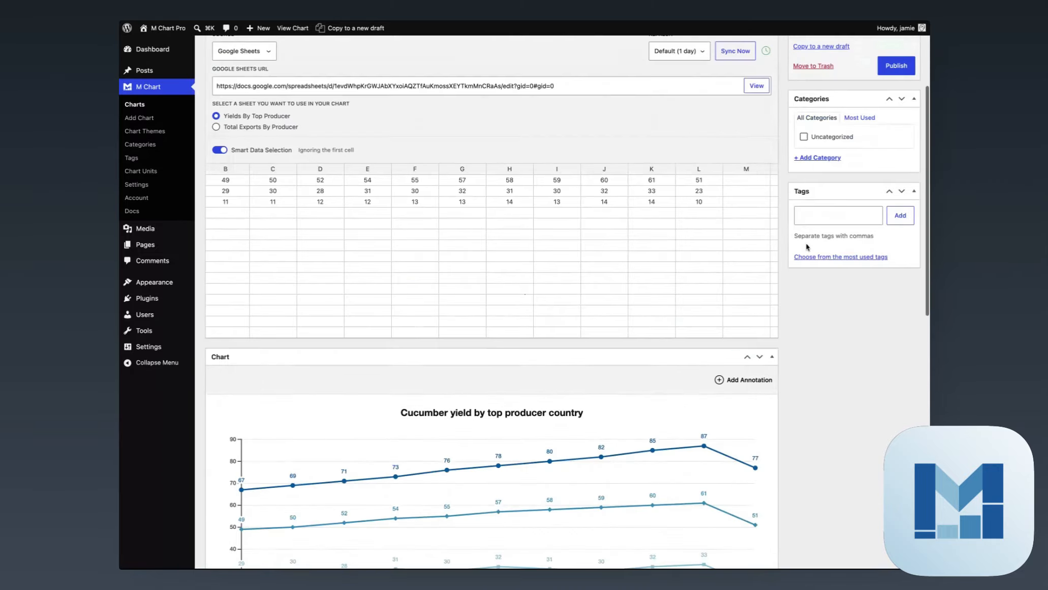
{"action": "scroll", "coordinate": [703, 350], "scroll_direction": "up", "scroll_amount": 4}
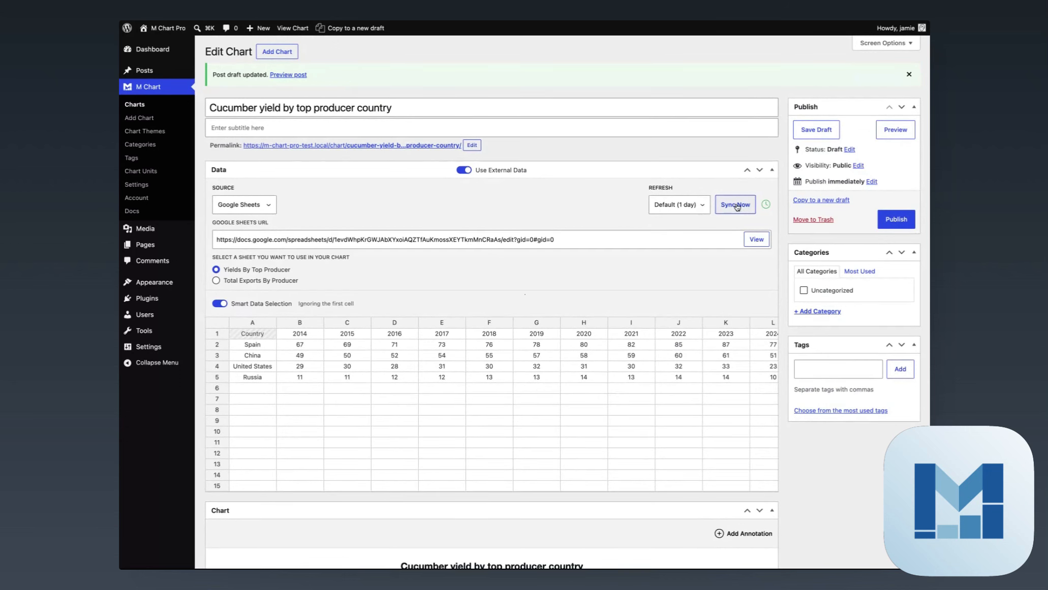
Run another manual sync of the spreadsheet data and check the sync status and the chart
{"action": "left_click", "coordinate": [731, 207]}
{"action": "mouse_move", "coordinate": [763, 208]}
{"action": "scroll", "coordinate": [436, 272], "scroll_direction": "down", "scroll_amount": 10}
{"action": "scroll", "coordinate": [471, 320], "scroll_direction": "up", "scroll_amount": 15}
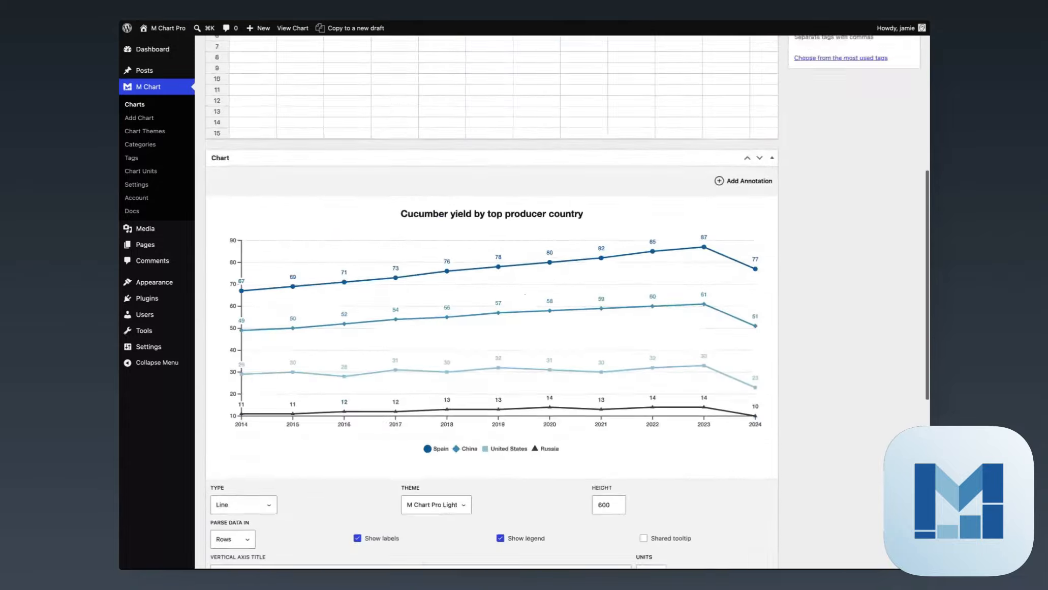